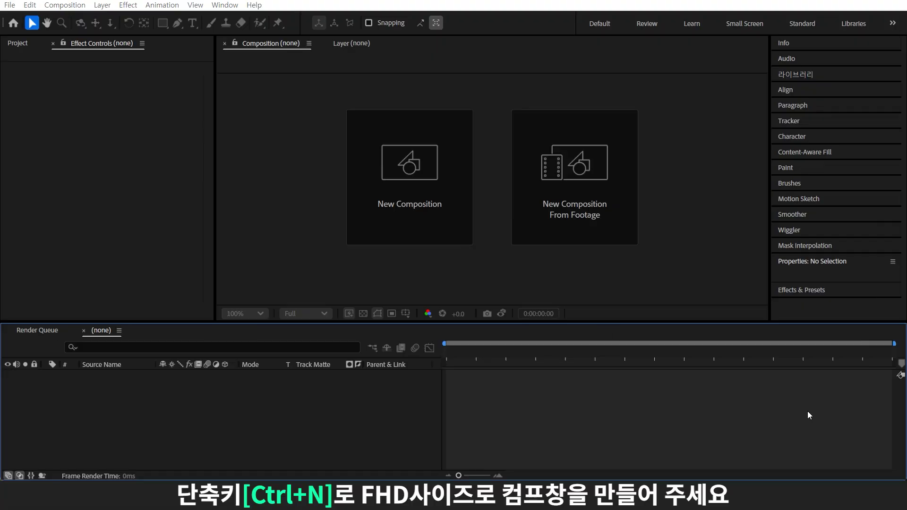
Create a 1920×1080 comp with a full-frame E2EBEC pale cyan solid, then start a text layer
key("ctrl+n")
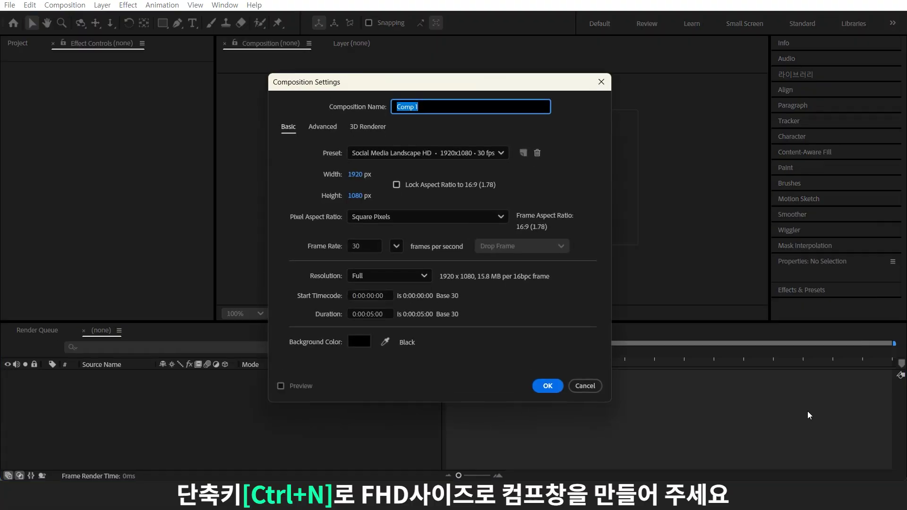
left_click(557, 387)
key("ctrl+y")
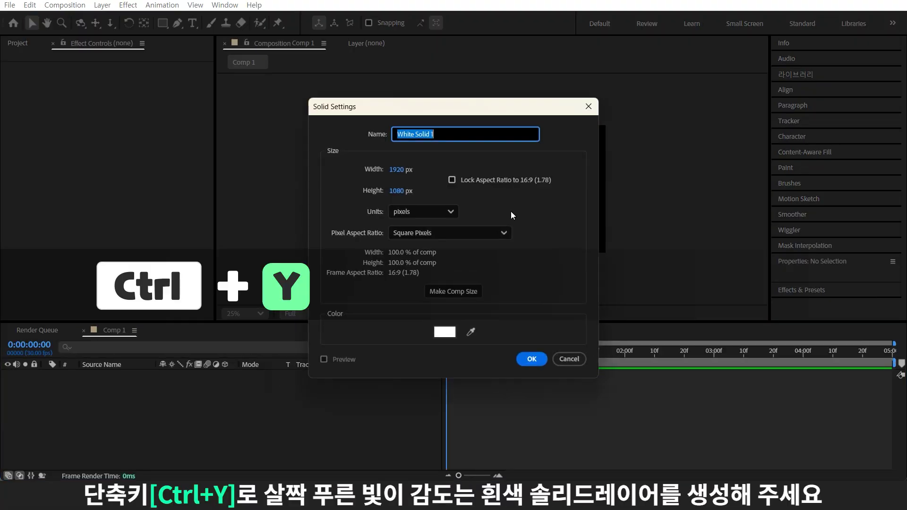
left_click(444, 333)
type("E2EBEC")
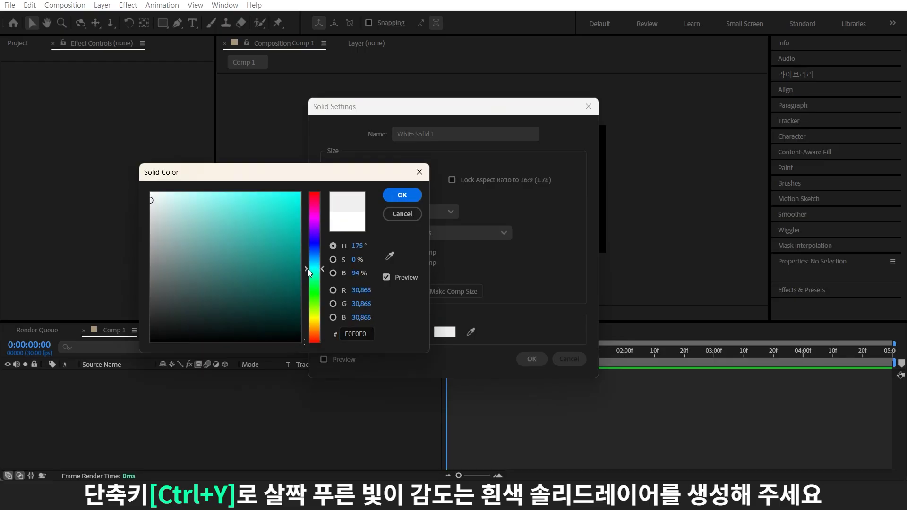
key("Return")
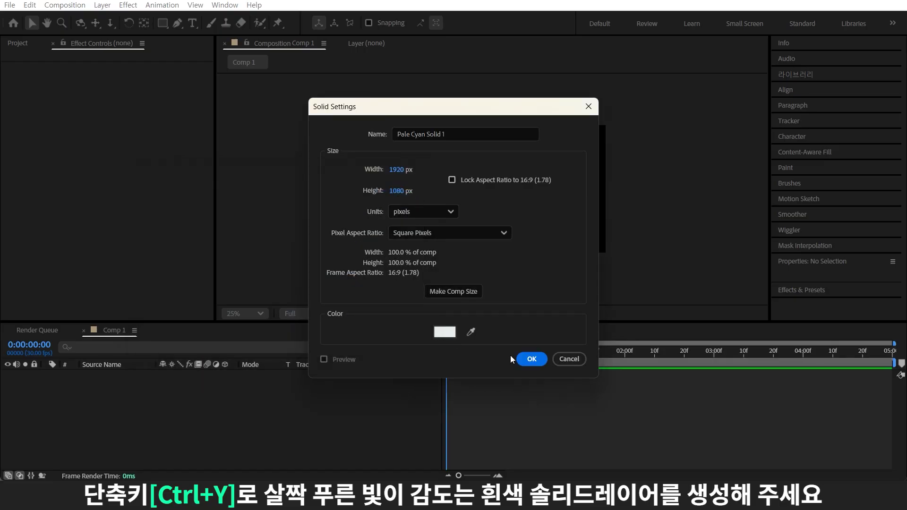
left_click(530, 359)
key("ctrl+t")
Type the two lines '오늘은 에프터 이펙트에서 타이핑하듯' and '글씨가 나오는 효과를 만들어 보겠습니다.'
left_click(423, 188)
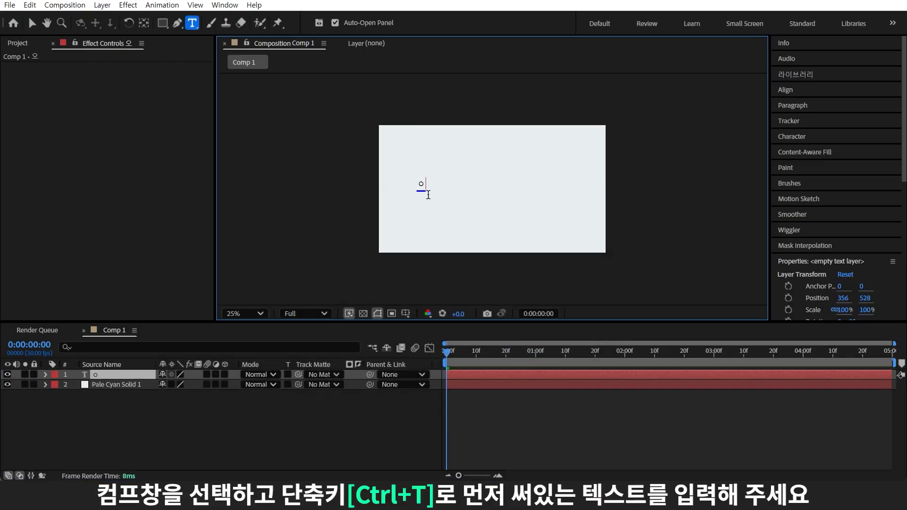
type("오늘은 에프터 이펙트에서 타이핑하듯")
key("Return")
type("글씨가")
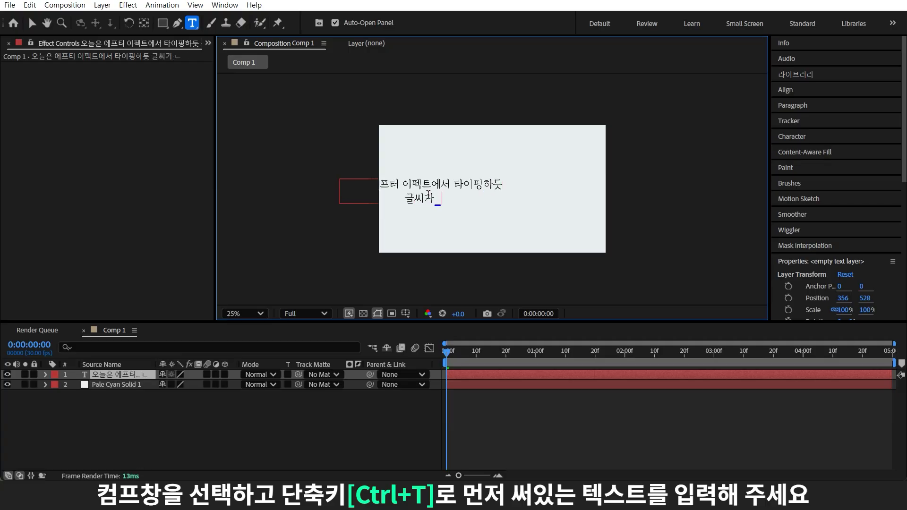
type(" 나오는 효과를 만들어 보게겠습니다.")
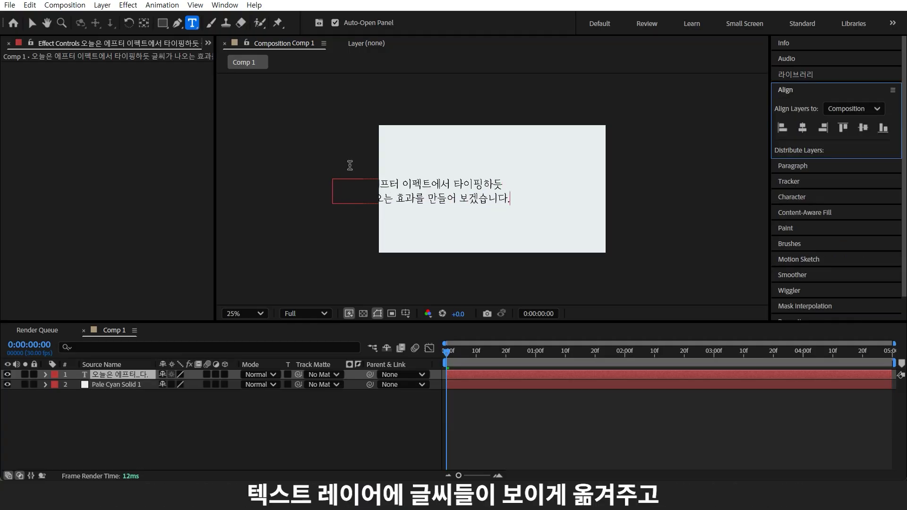
Left-align the paragraph and centre it horizontally and vertically in the comp
left_click(32, 23)
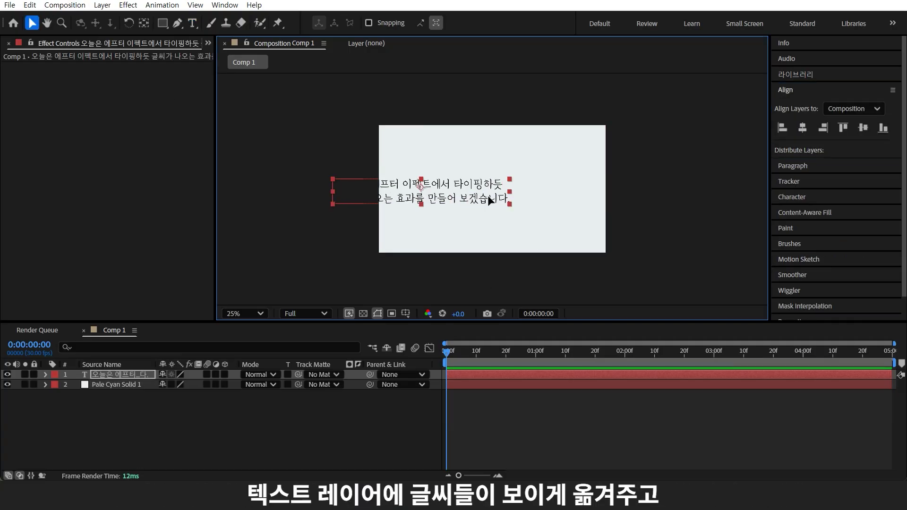
left_click_drag(494, 200, 560, 187)
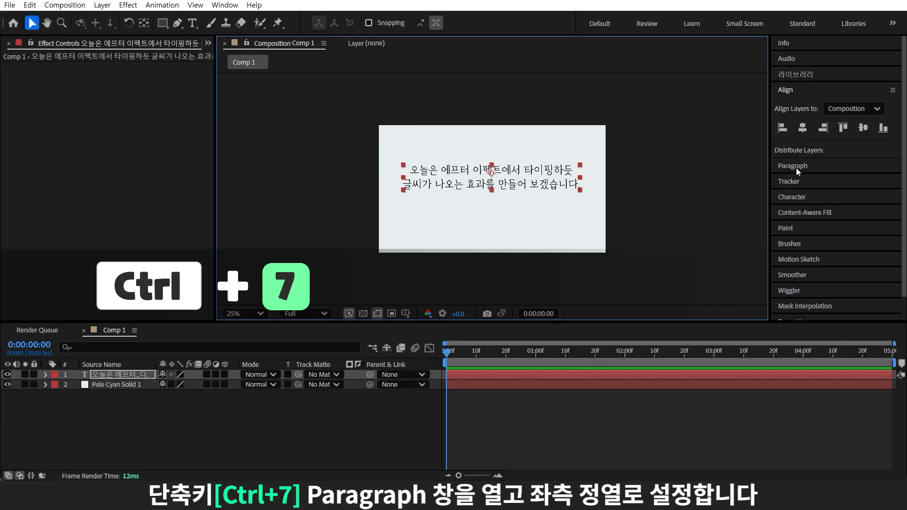
left_click(796, 166)
left_click(786, 126)
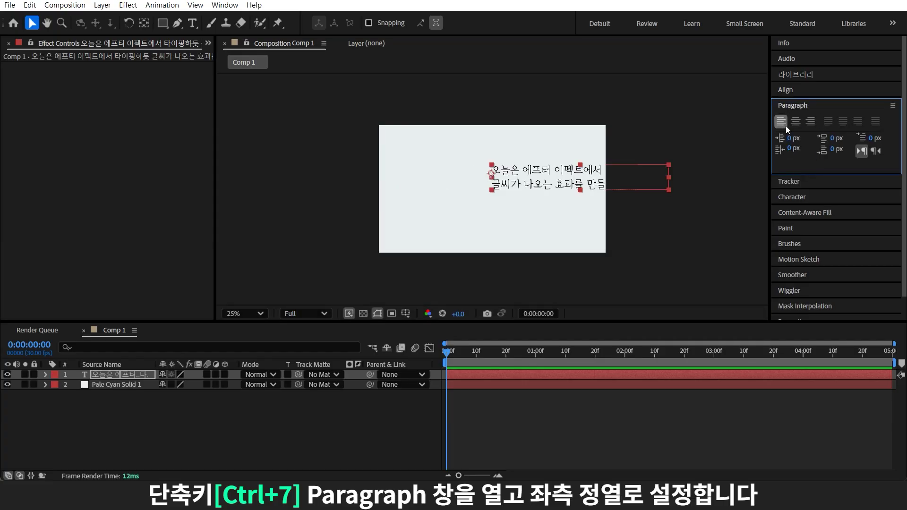
left_click(560, 188)
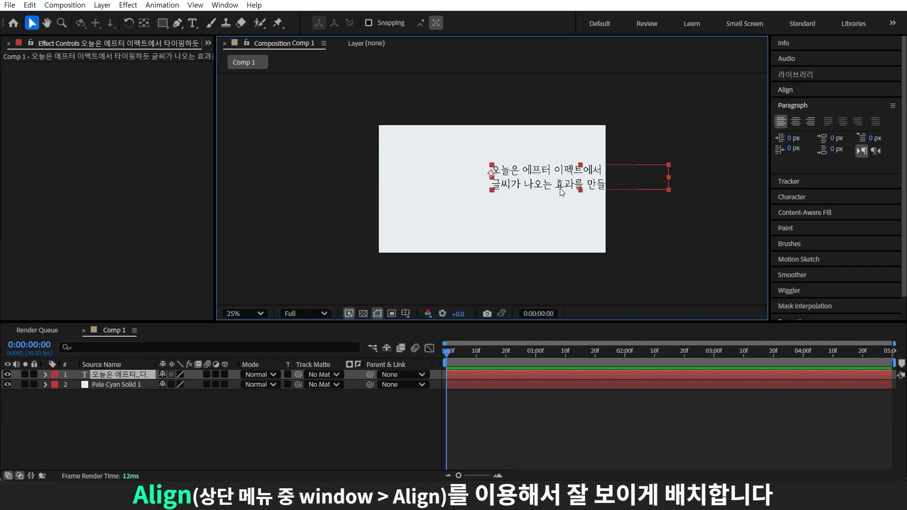
left_click(796, 89)
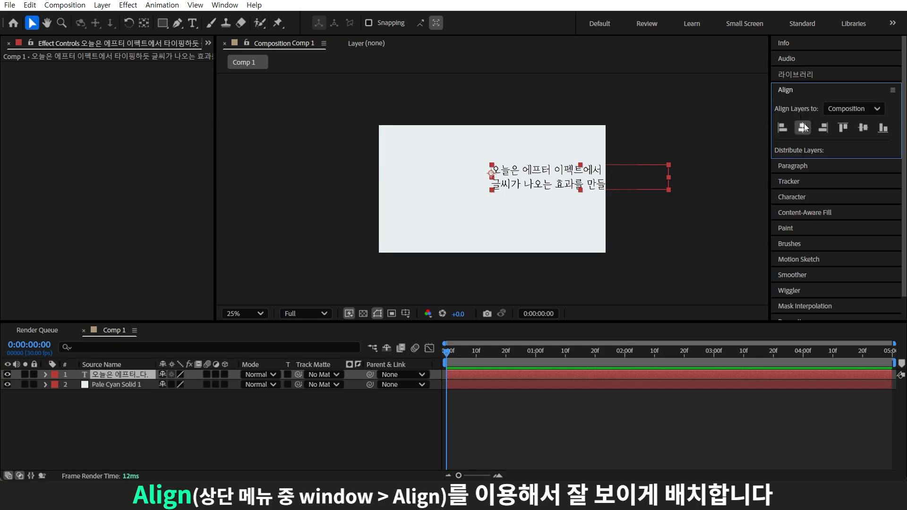
left_click(802, 128)
left_click(858, 128)
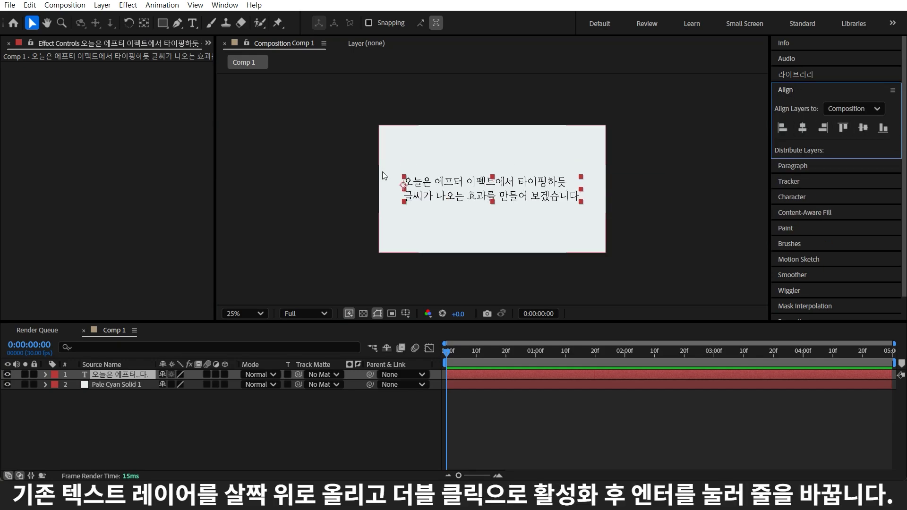
Add an empty third line to the paragraph and enable the Source Text stopwatch
key(".")
double_click(656, 175)
left_click(656, 174)
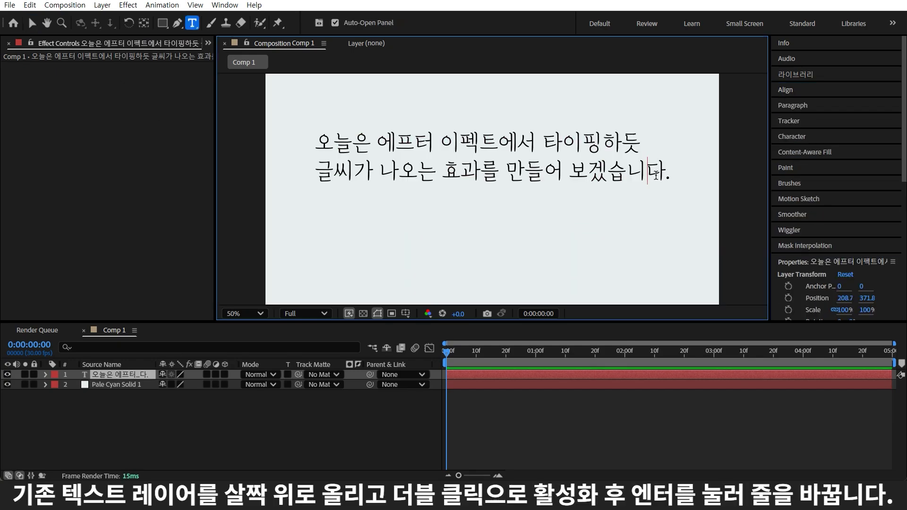
key("Return")
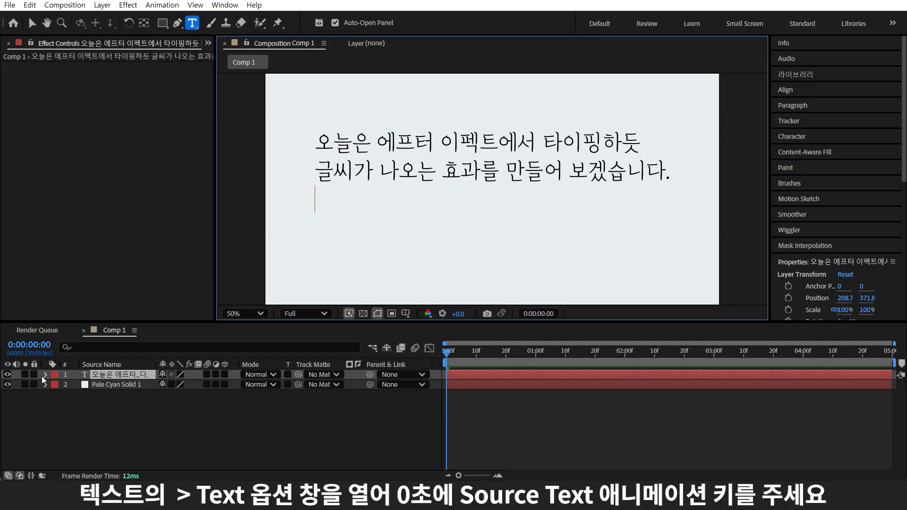
left_click(45, 375)
left_click(55, 385)
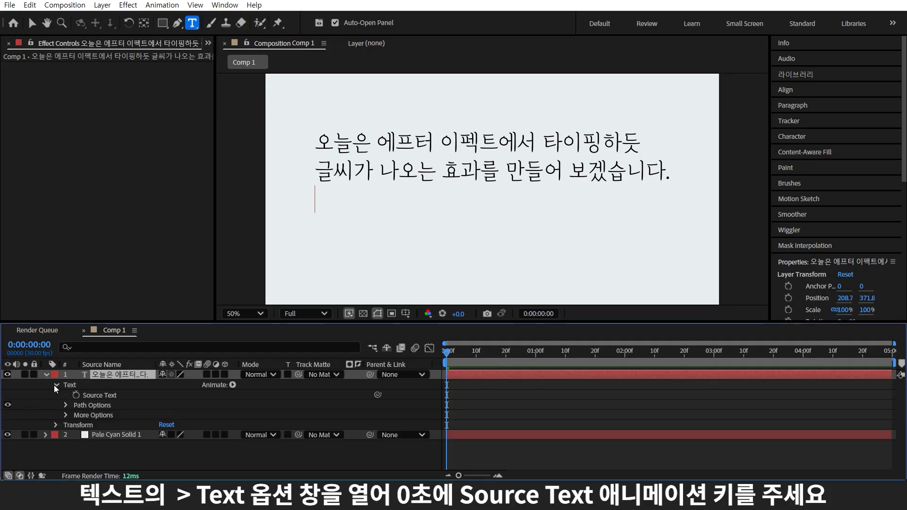
left_click(76, 395)
Keyframe Source Text at frame 2 with ㅇ starting the new third line
key("semicolon")
left_click(463, 361)
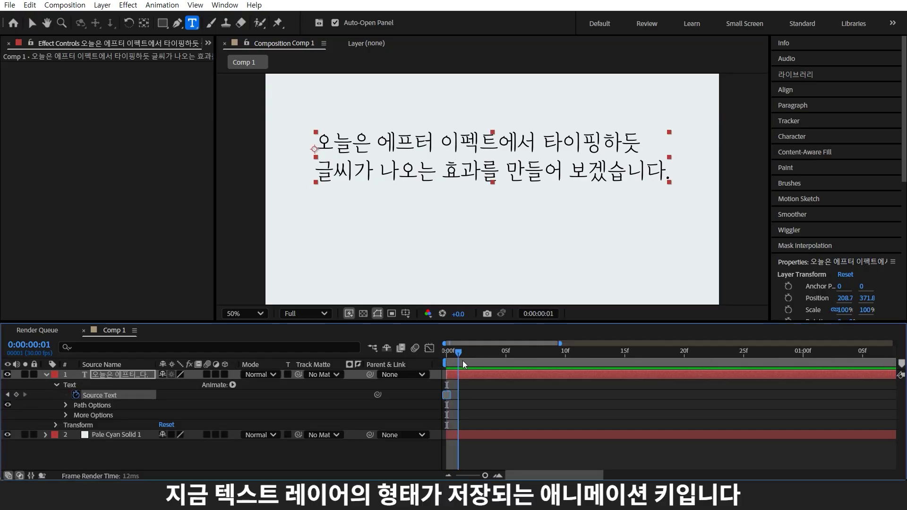
left_click_drag(463, 361, 470, 363)
left_click(659, 164)
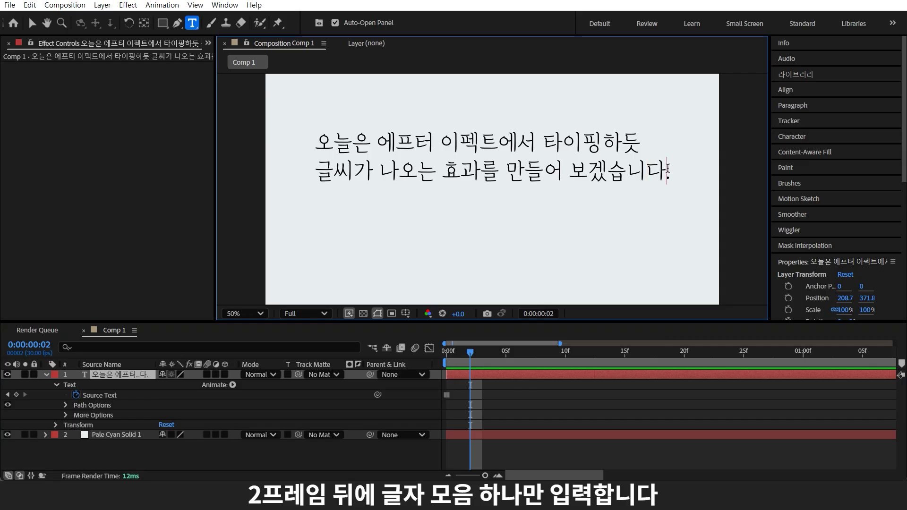
key("Return")
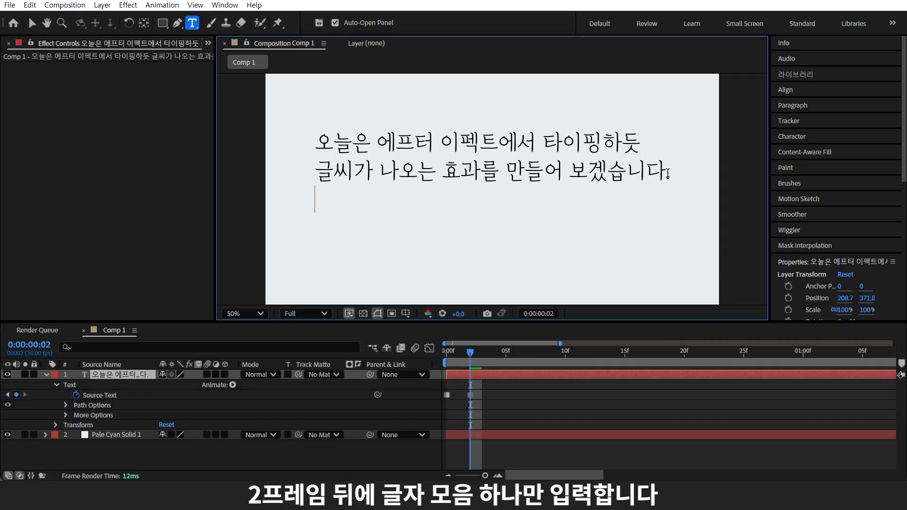
type("ㅇ")
left_click(480, 363)
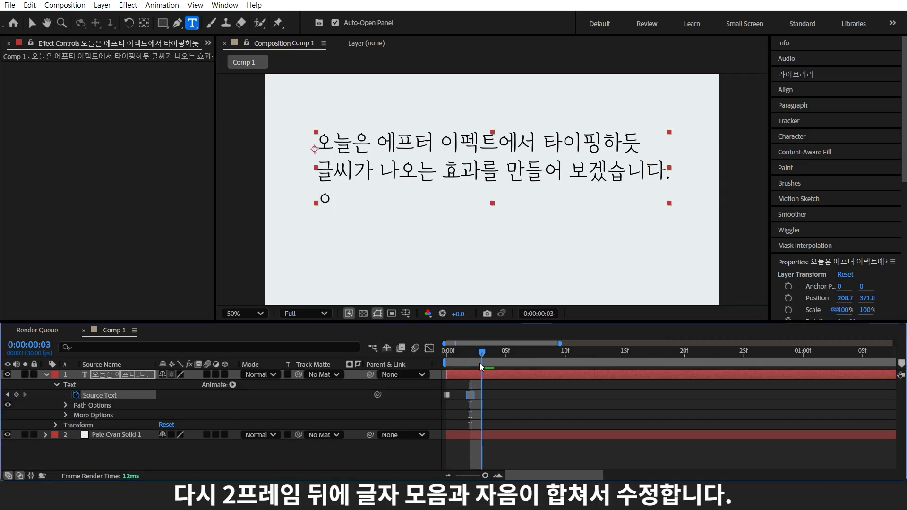
left_click(496, 364)
Keyframe 이 at frame 4 and a following space, moved to frame 5
double_click(315, 195)
type("이")
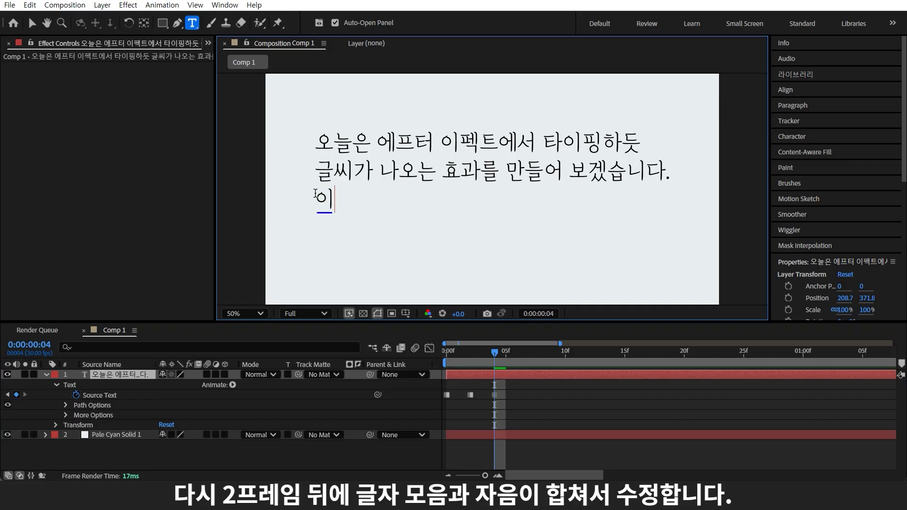
left_click(518, 364)
double_click(331, 198)
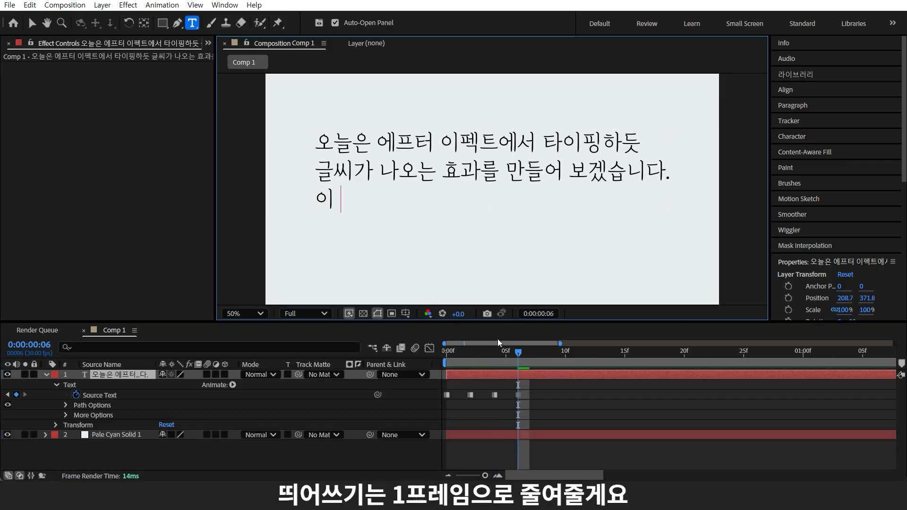
left_click_drag(519, 392, 507, 392)
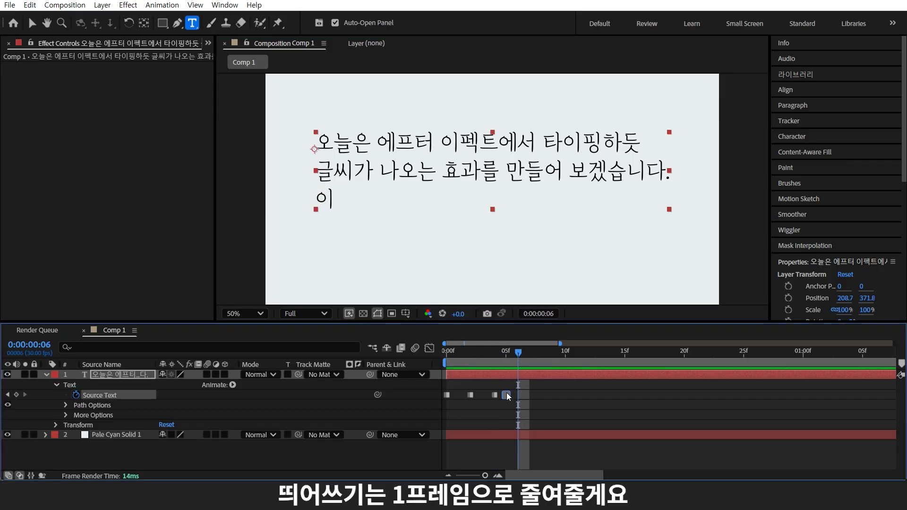
left_click(336, 199)
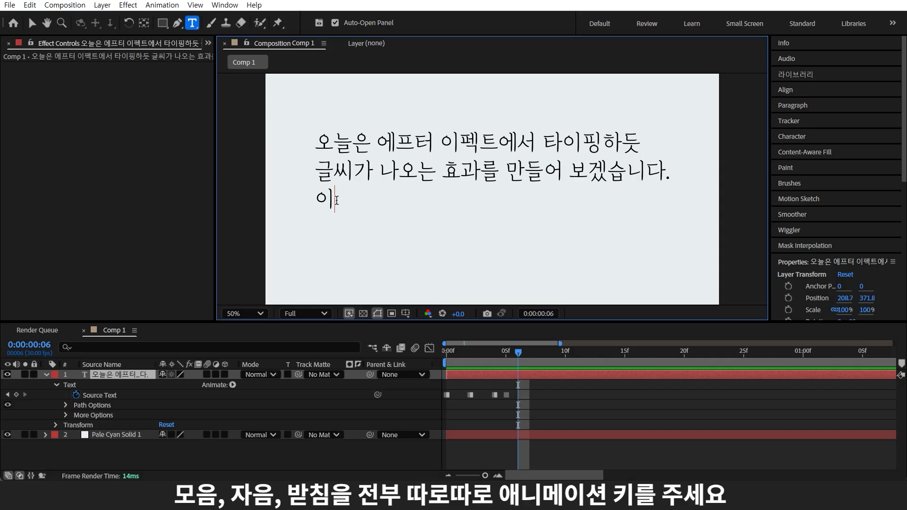
Add ㄱ as the next Source Text keyframe and move the playhead to frame 8
type("ㄱ")
left_click_drag(529, 367, 540, 373)
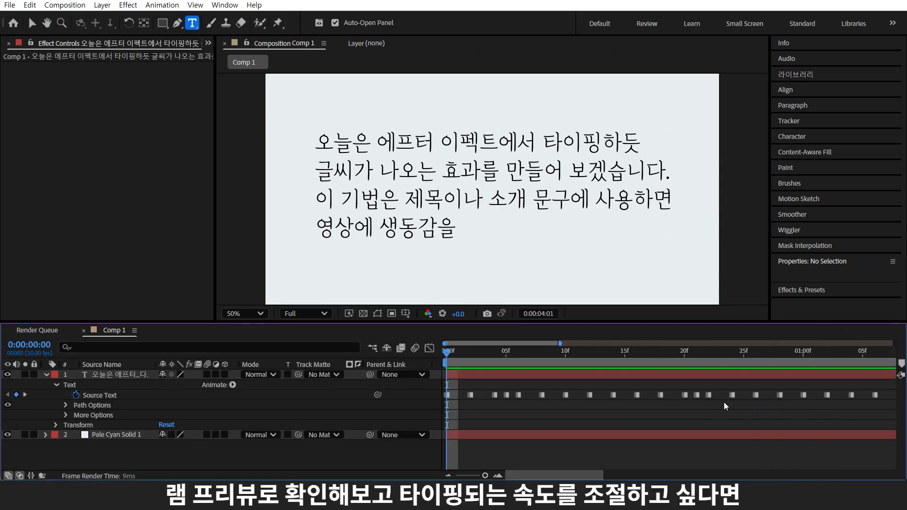
Show the Stretch column and preview the text layer sped up to 52% stretch
key("space")
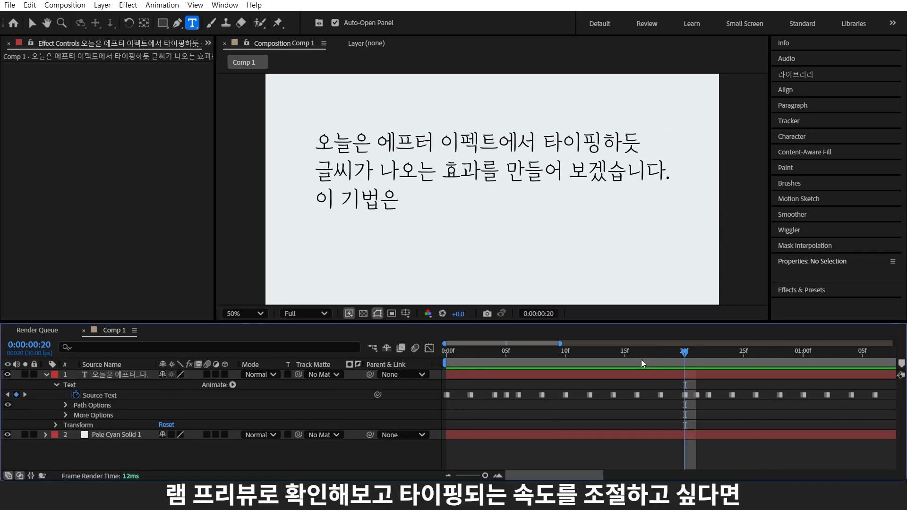
right_click(435, 369)
mouse_move(473, 402)
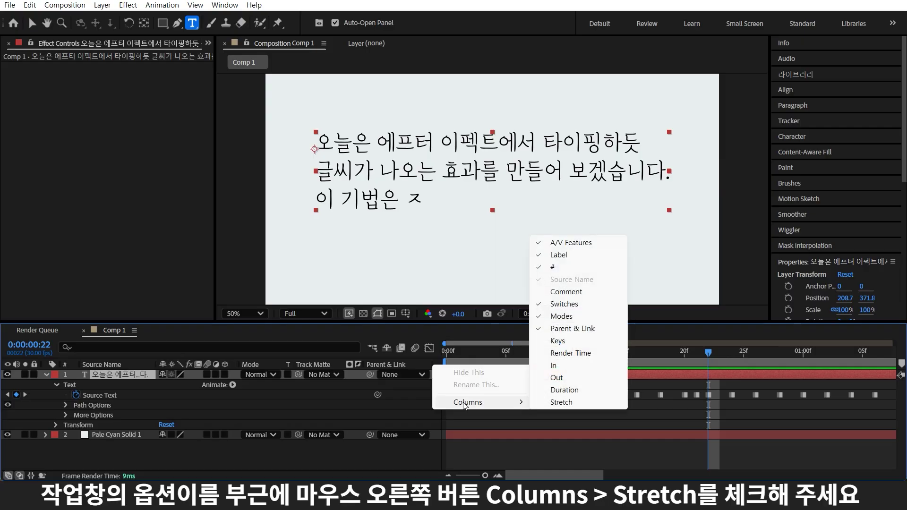
left_click(585, 402)
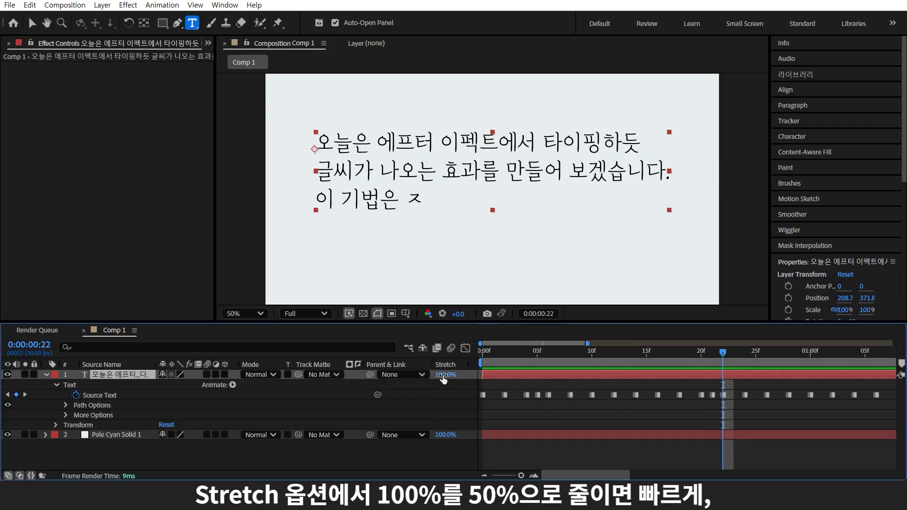
left_click_drag(443, 379, 413, 377)
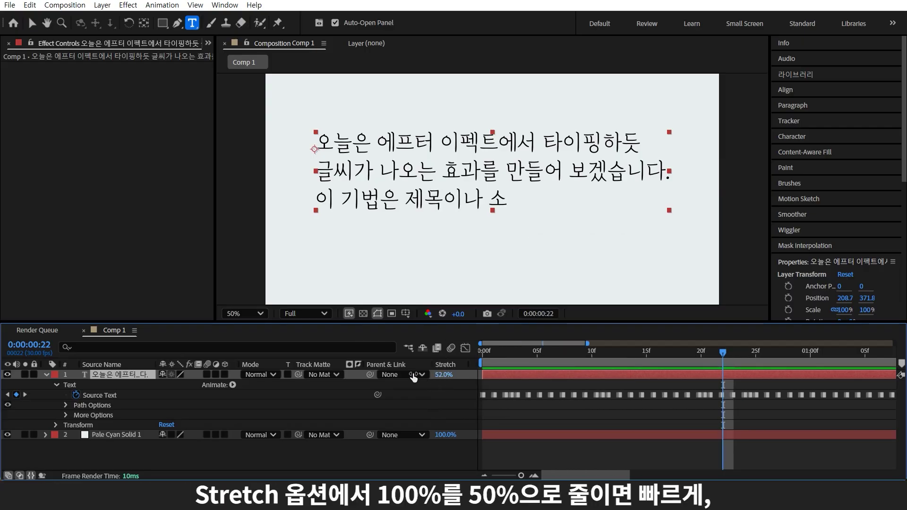
left_click(491, 362)
key("space")
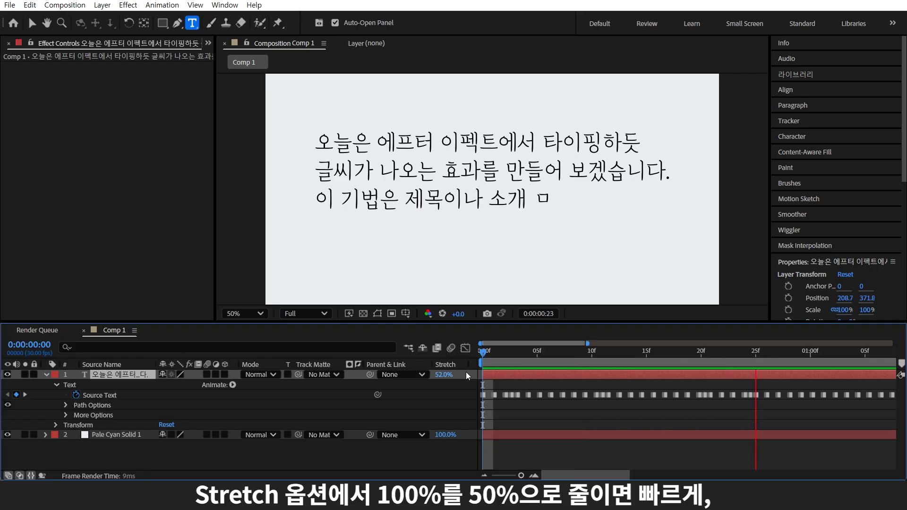
Preview a slower 138% stretch, then reset the text layer's Time Stretch to 100%
mouse_move(444, 374)
left_mouse_down()
mouse_move(518, 387)
mouse_move(509, 359)
mouse_move(483, 358)
left_mouse_up()
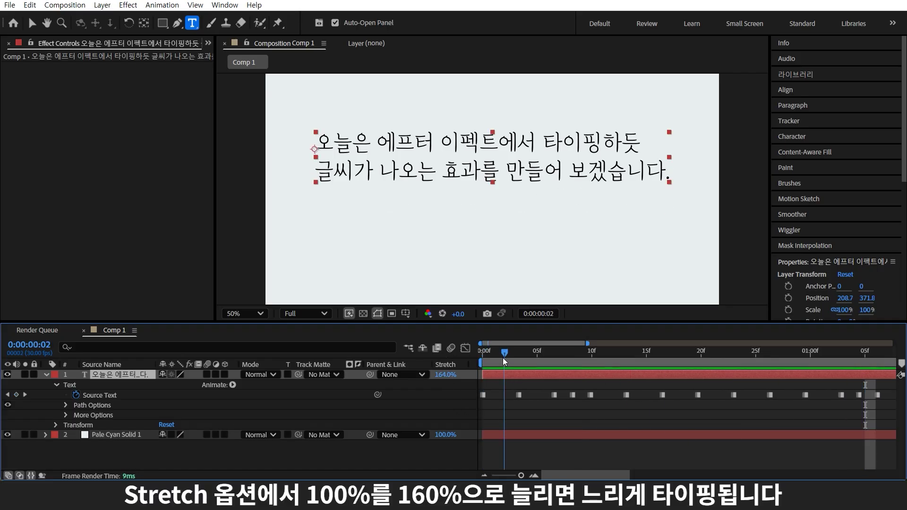
key("space")
left_click(452, 377)
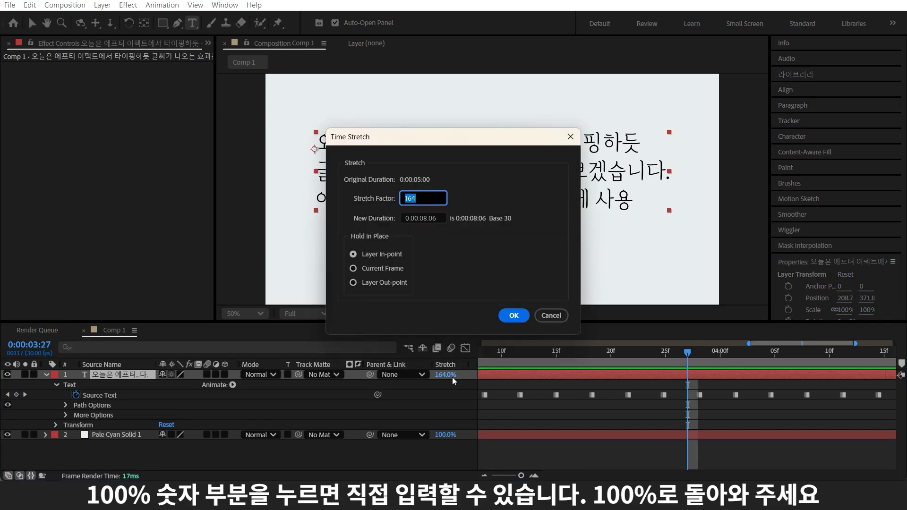
key("Return")
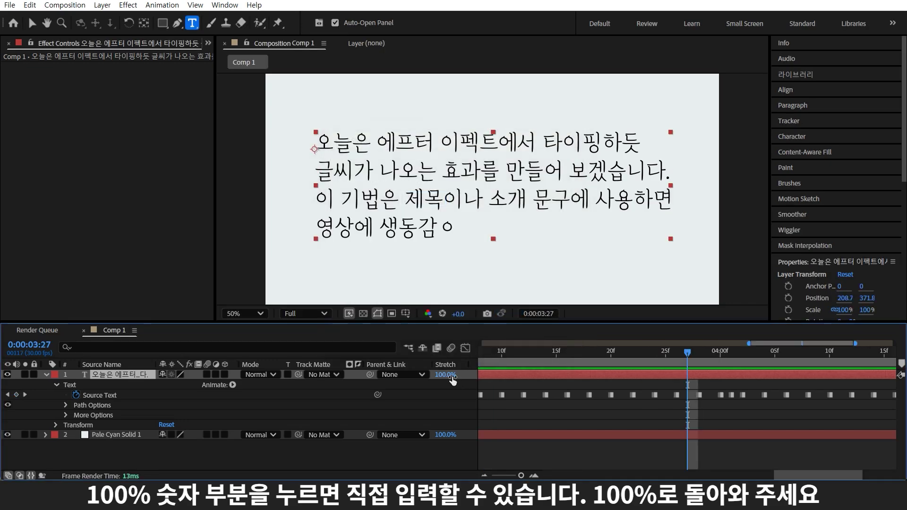
Make the text layer 3D and add a 50mm camera with depth of field enabled
left_click(225, 375)
left_click(147, 429)
key("ctrl+alt+shift+c")
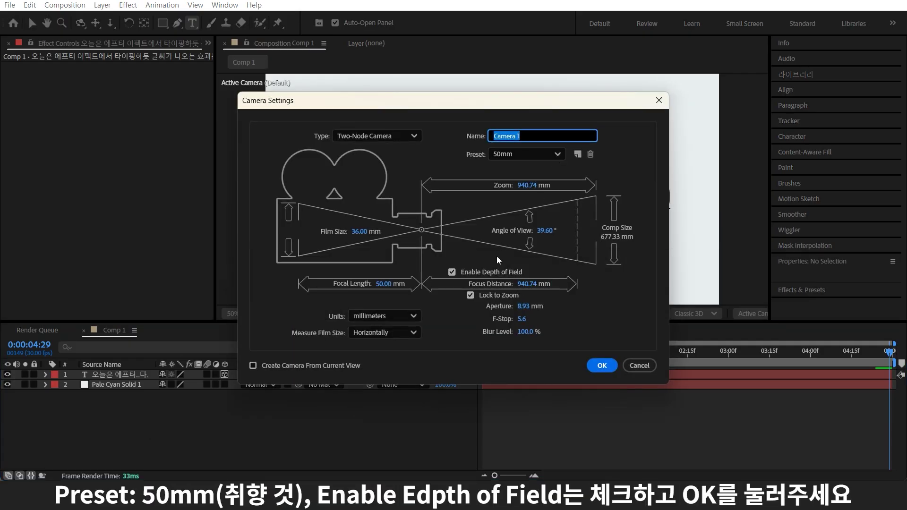
left_click(606, 371)
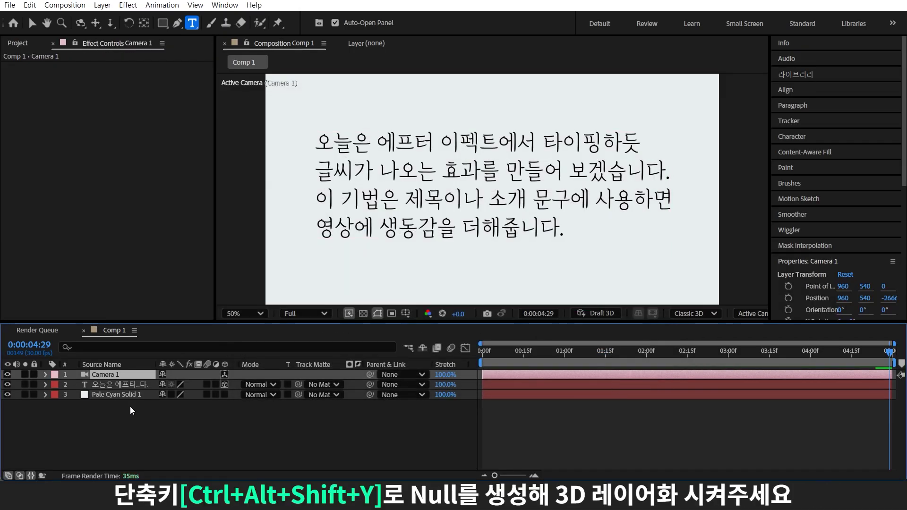
Parent Camera 1 to a new 3D Null 1 rotated 46° X, 33° Y and 6° Z
key("ctrl+alt+shift+y")
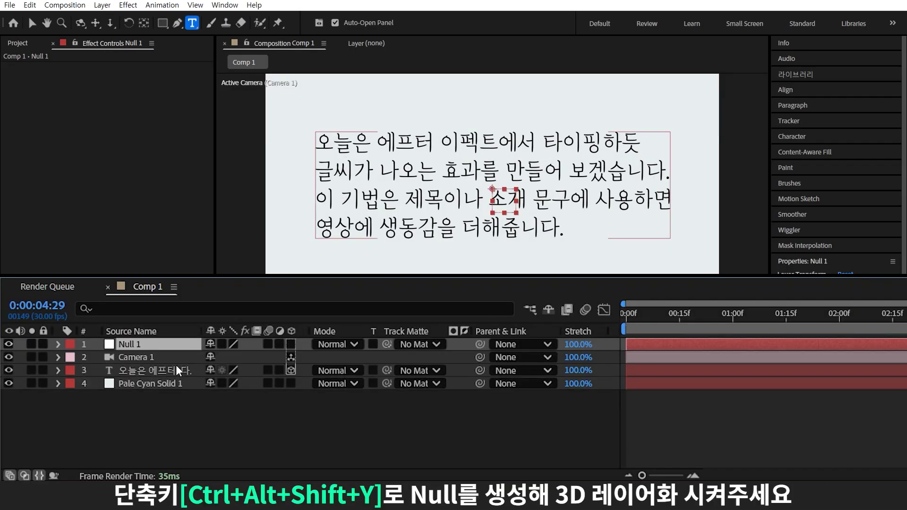
left_click(291, 344)
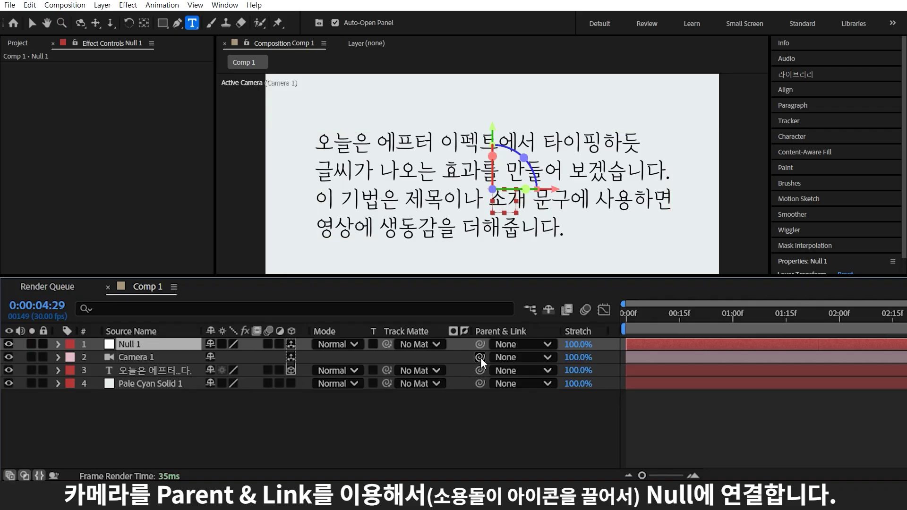
left_click_drag(480, 357, 151, 343)
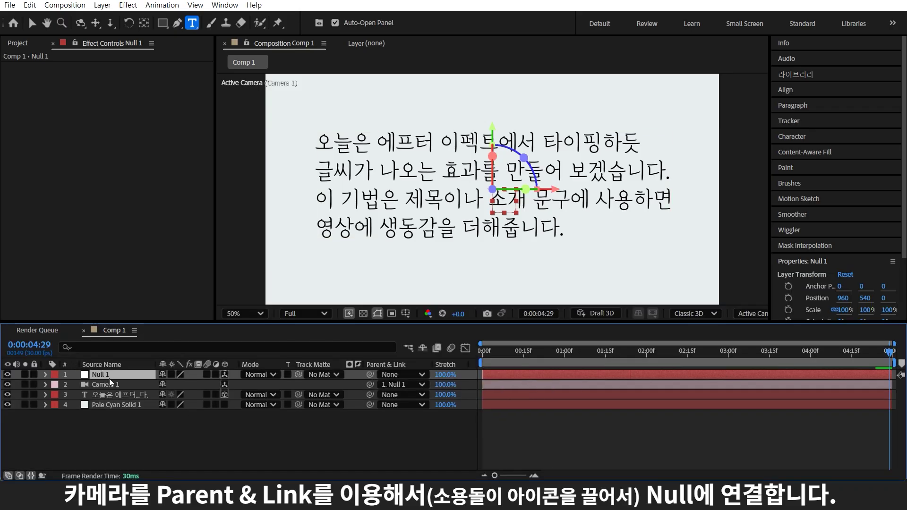
key("r")
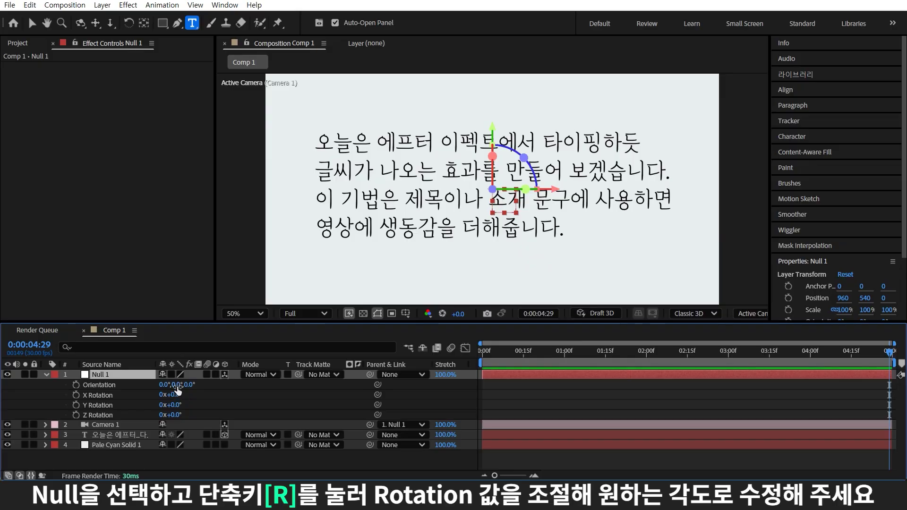
mouse_move(178, 391)
left_mouse_down()
mouse_move(190, 400)
mouse_move(177, 415)
left_mouse_up()
left_click(120, 437)
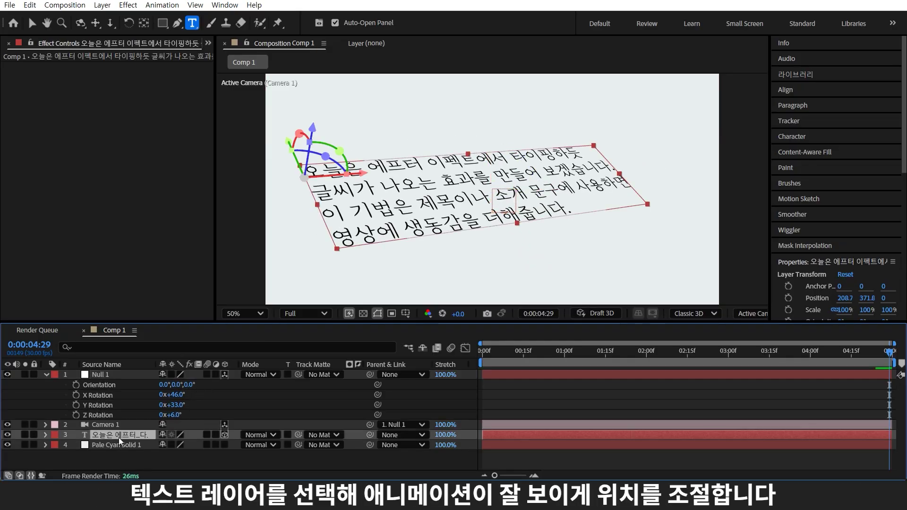
Shift the text layer further right and reveal Camera 1's camera options at frame 0
left_click(31, 23)
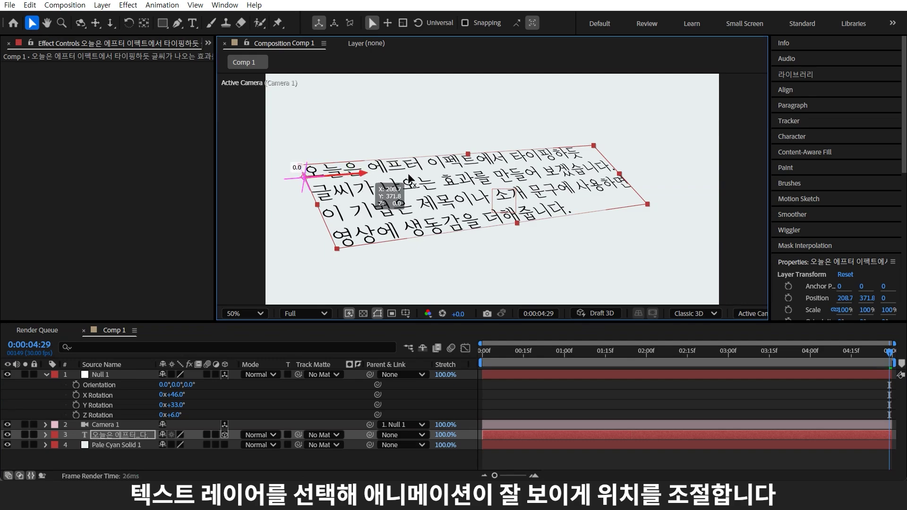
mouse_move(286, 142)
left_mouse_down()
mouse_move(330, 139)
mouse_move(303, 139)
left_mouse_up()
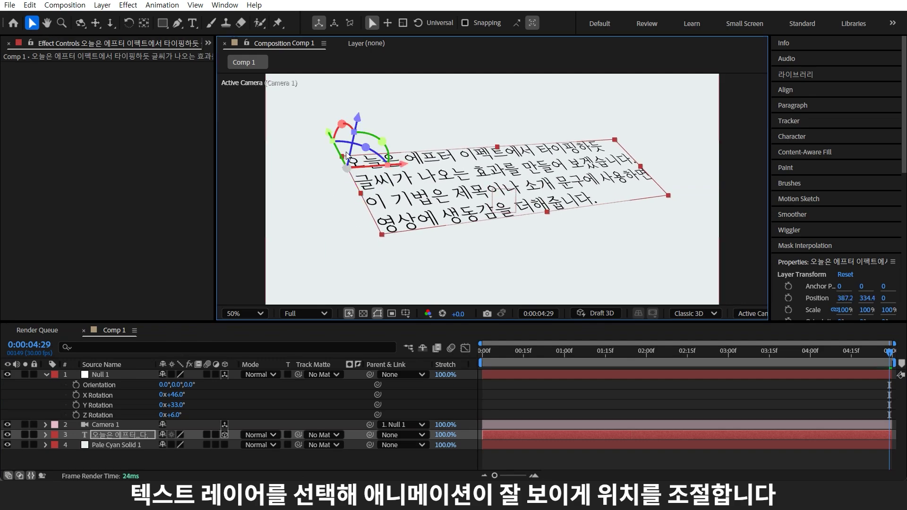
key("Home")
left_click(103, 424)
key("u")
key("u")
scroll(183, 427, "down", 3)
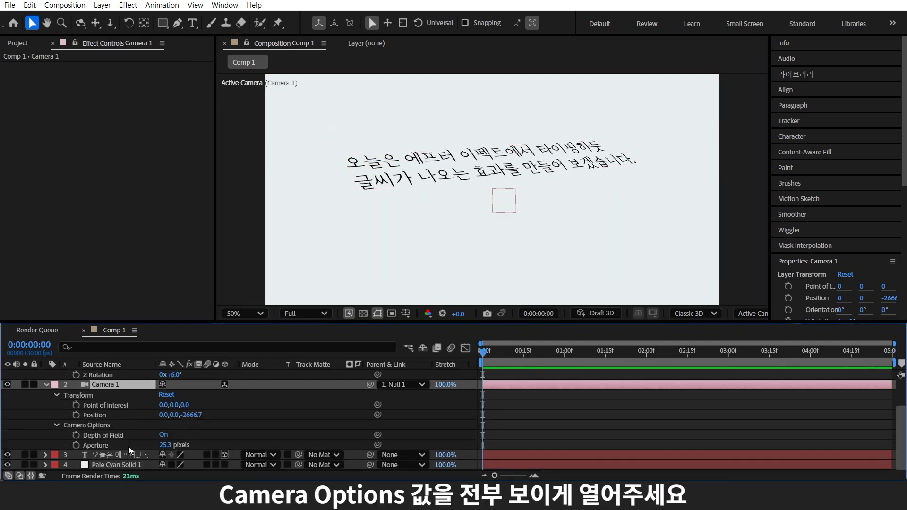
Set Camera 1's Aperture to 400 pixels and Focus Distance to about 2310.7 pixels
left_click(57, 410)
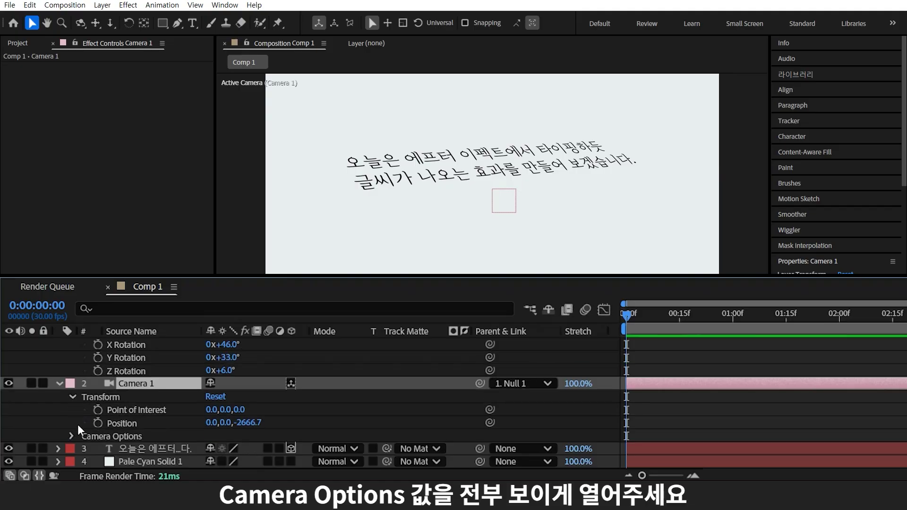
left_click(57, 425)
left_click_drag(215, 357, 399, 353)
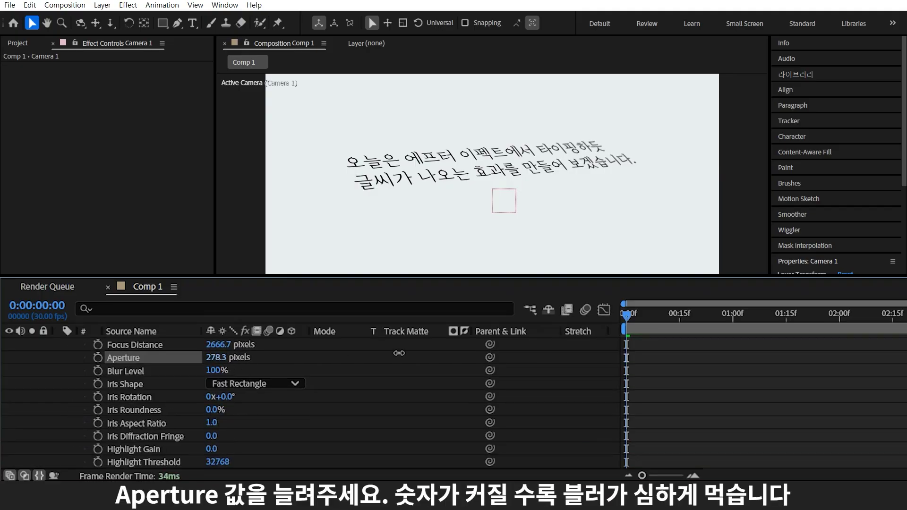
scroll(364, 385, "up", 3)
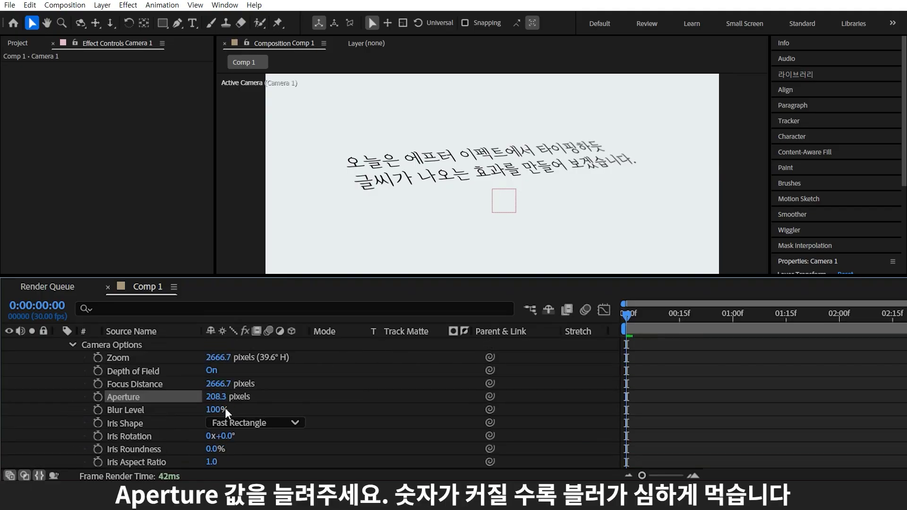
left_click_drag(224, 397, 449, 396)
left_click(211, 397)
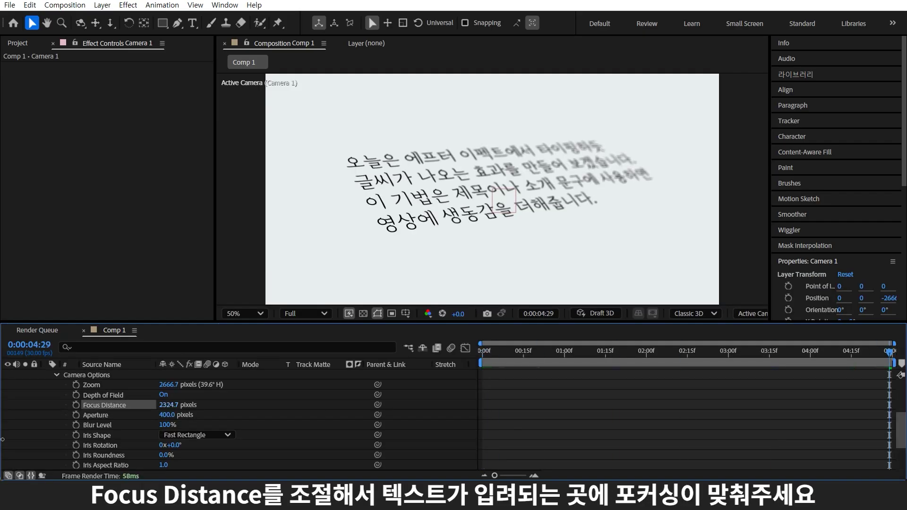
left_click_drag(3, 439, 184, 468)
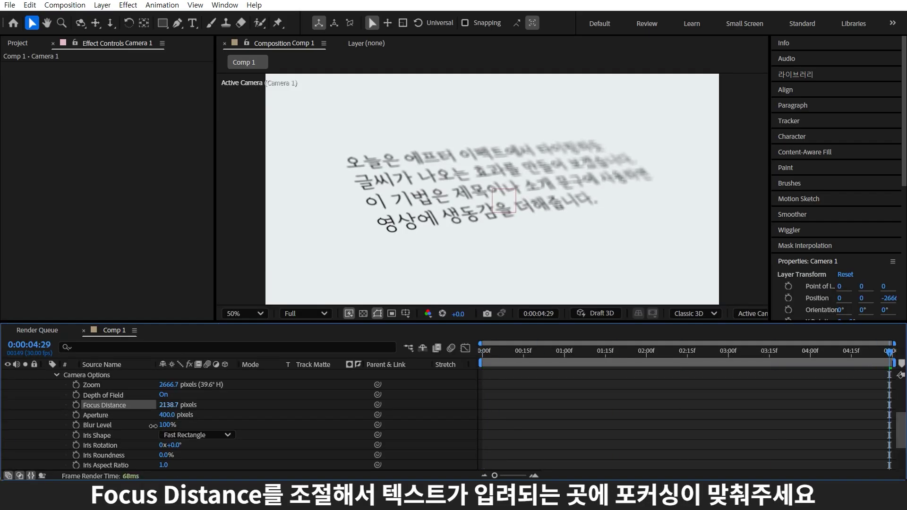
left_click_drag(175, 404, 184, 405)
key("Home")
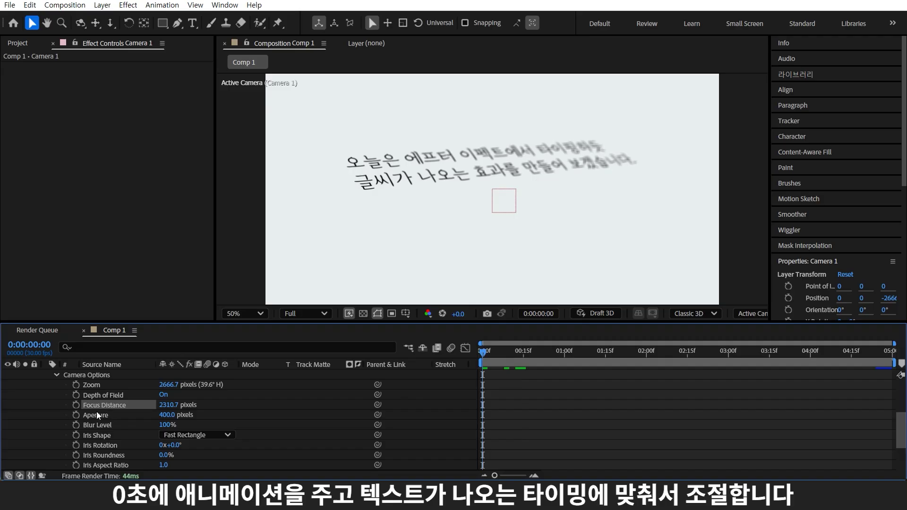
Keyframe Focus Distance at 0:00, 3218.7 px at 2:21 and 2448.7 px at 4:29, raising Aperture
left_click(76, 405)
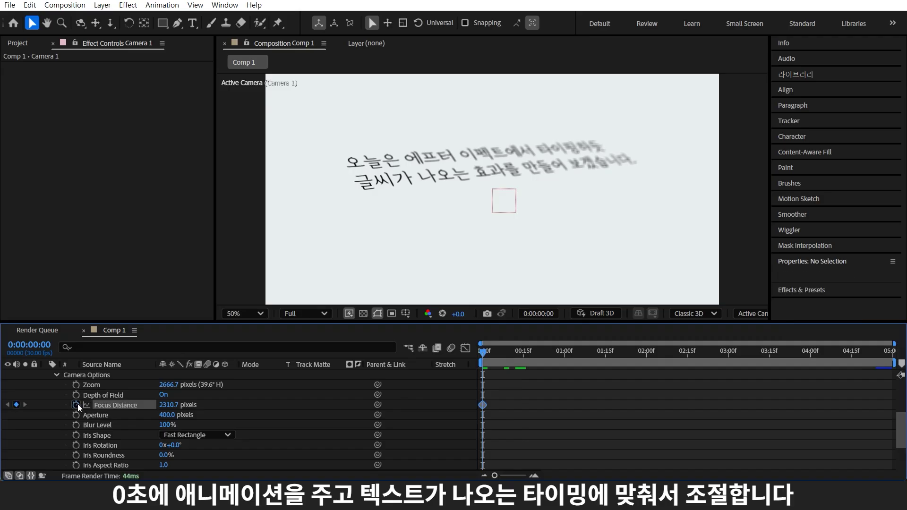
key("space")
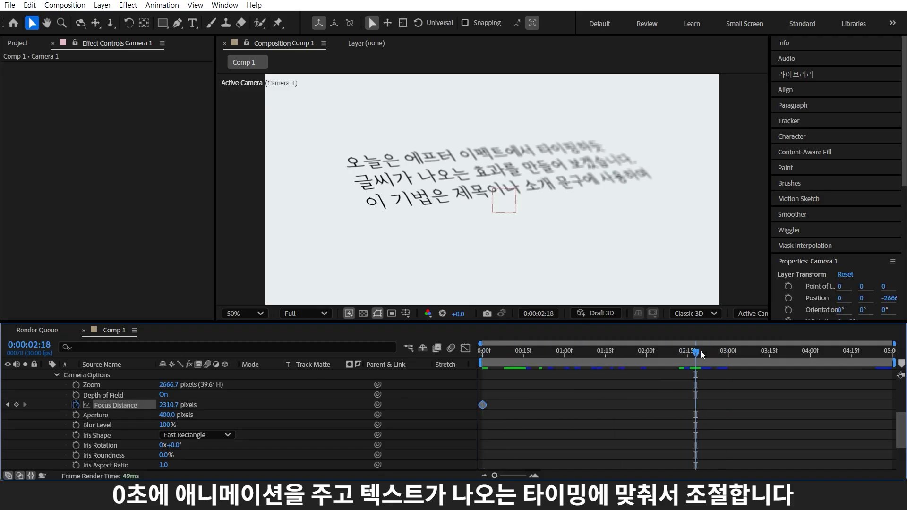
left_click(704, 352)
left_click_drag(169, 405, 679, 399)
key("space")
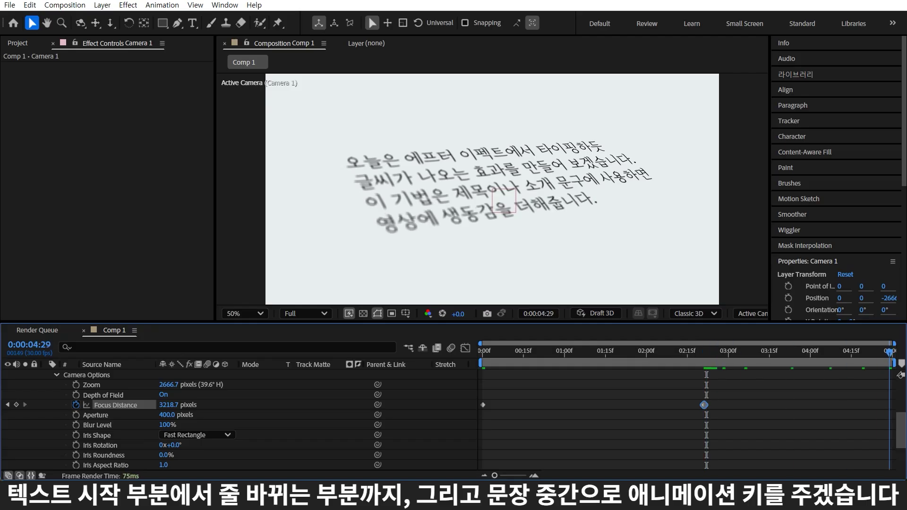
left_click_drag(165, 409, 3, 421)
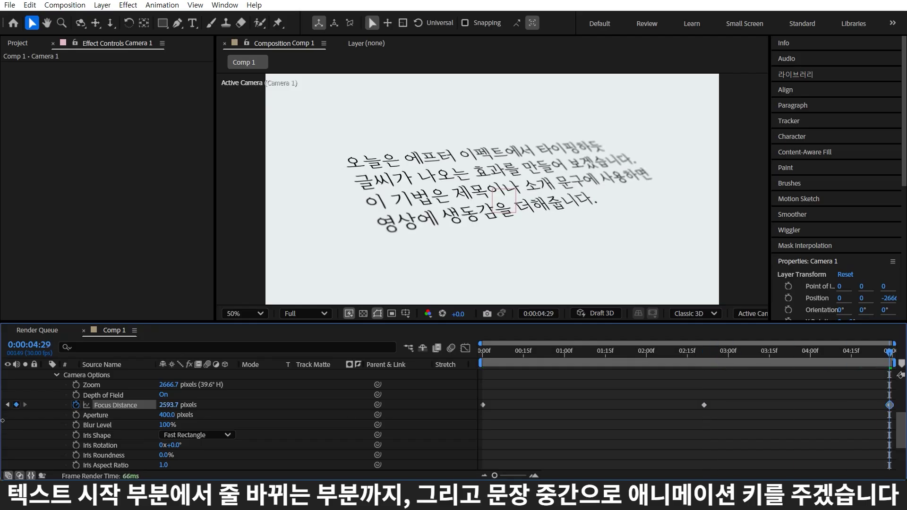
left_click_drag(126, 413, 99, 424)
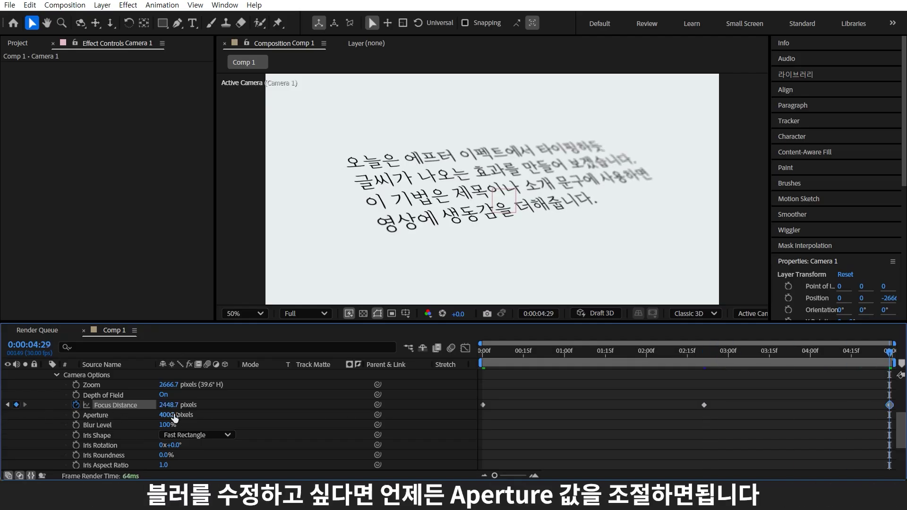
left_click_drag(174, 416, 264, 414)
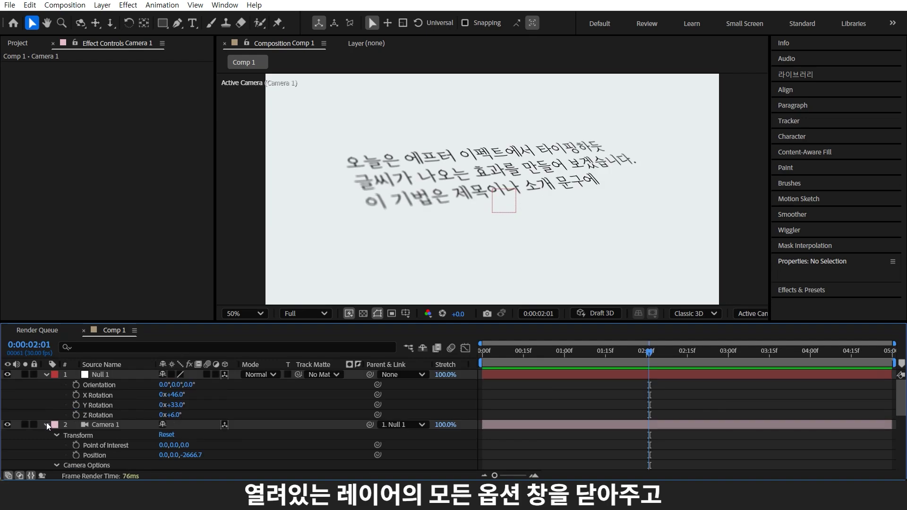
Collapse all layer properties and add a new Adjustment Layer 1
key("ctrl+a")
left_click(46, 424)
left_click(268, 456)
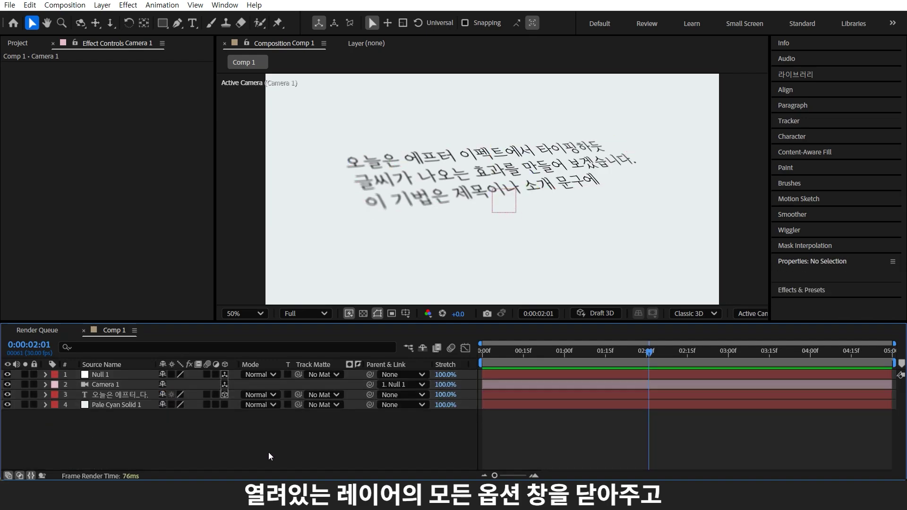
key("ctrl+alt+y")
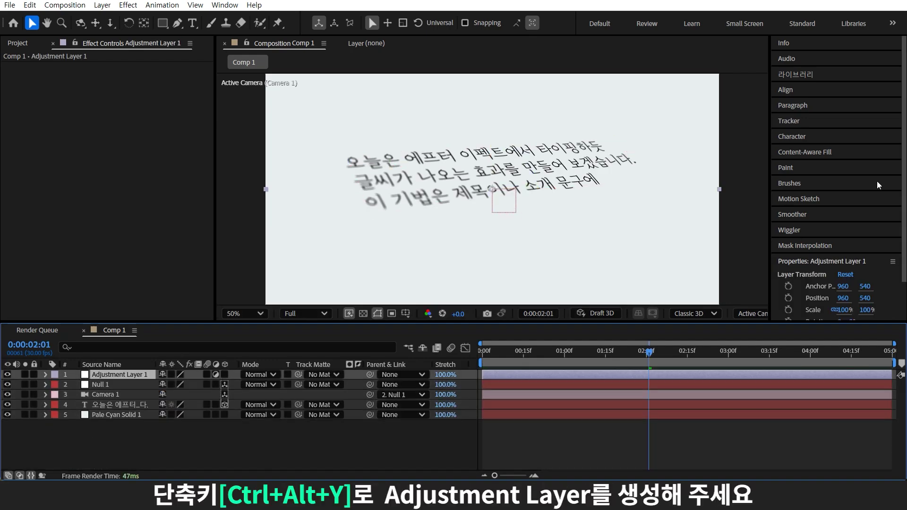
Apply CC Vignette to the adjustment layer and set its Center to 632,552
key("ctrl+5")
type("v")
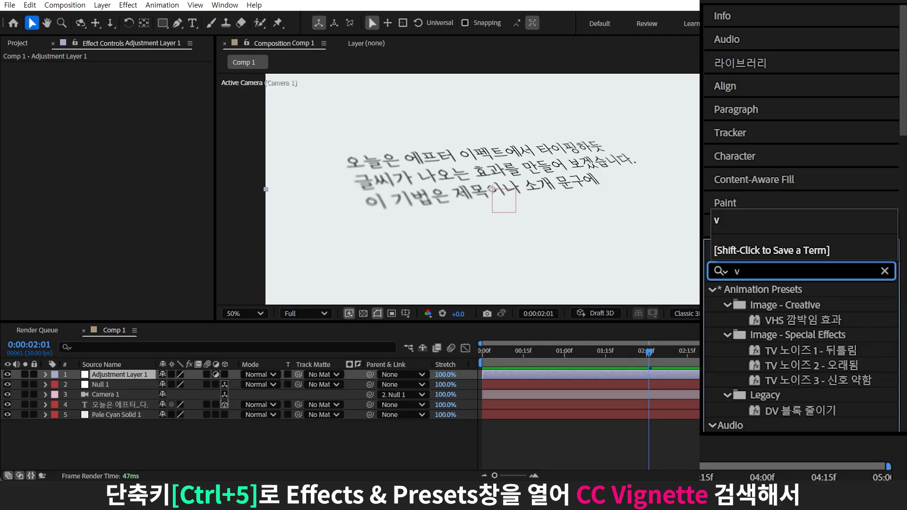
type("i")
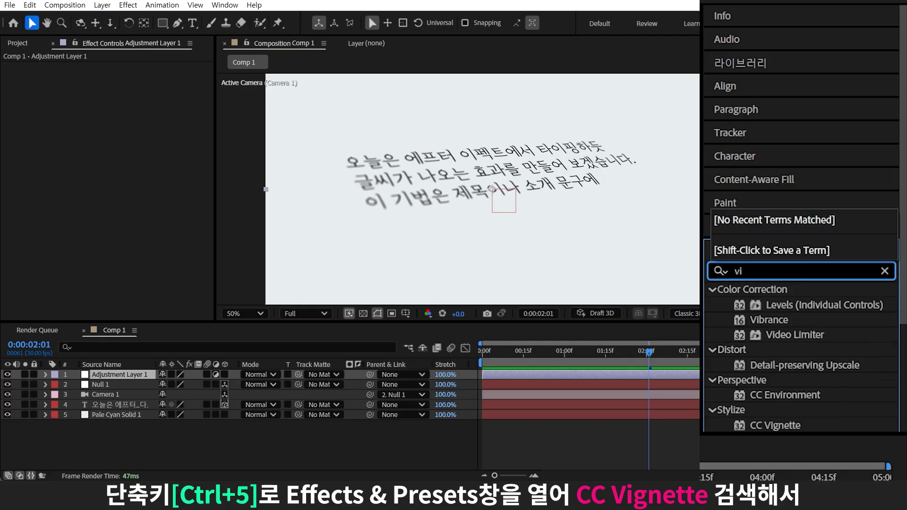
left_click_drag(792, 422, 151, 375)
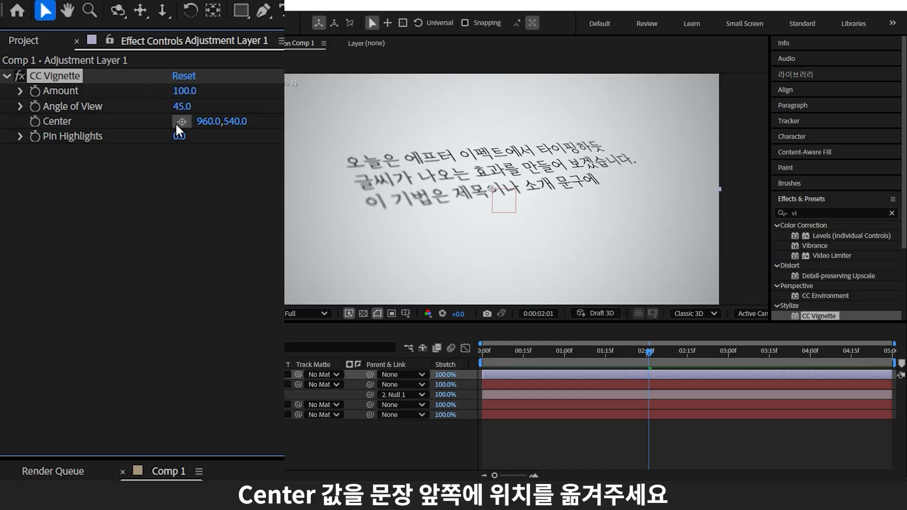
left_click(181, 122)
left_click(415, 191)
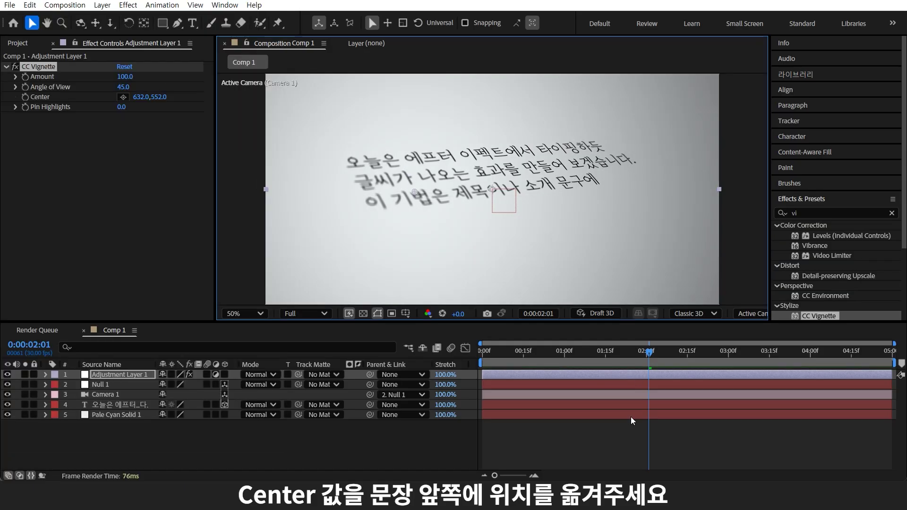
RAM preview the composition from the start to watch the tilted text type out with blur and vignette
key("space")
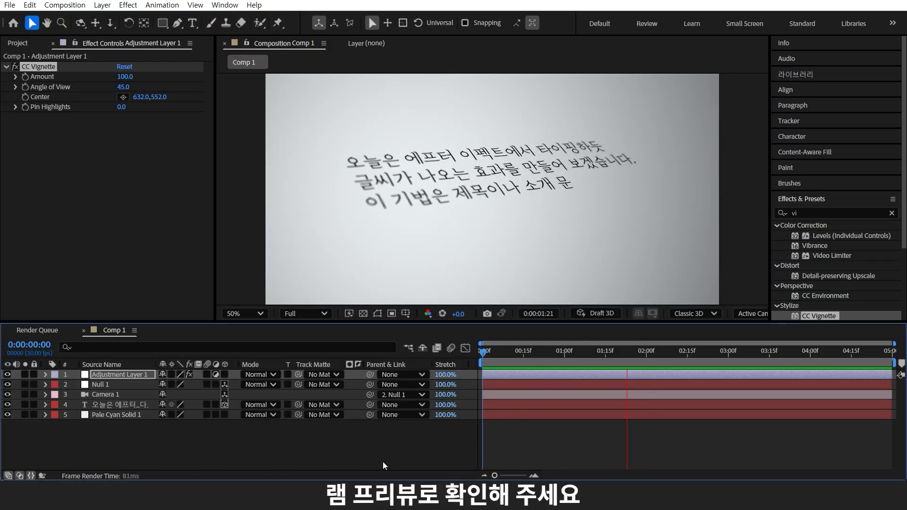